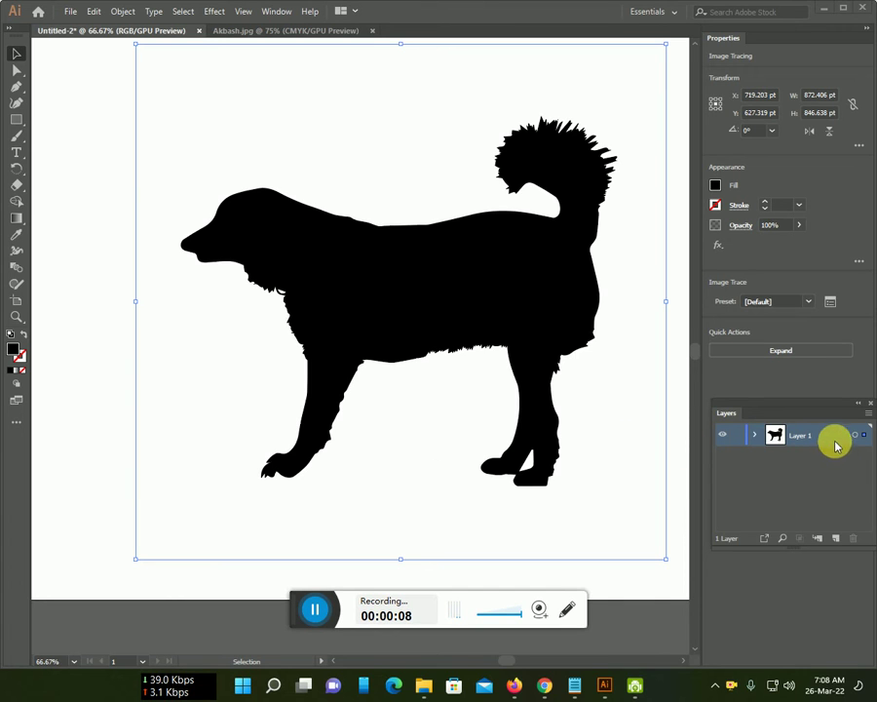
# - Add Layer 2 above the dog, fade Layer 1's dog to 49% opacity, lock it, and target Layer 2
pyautogui.click(838, 542)
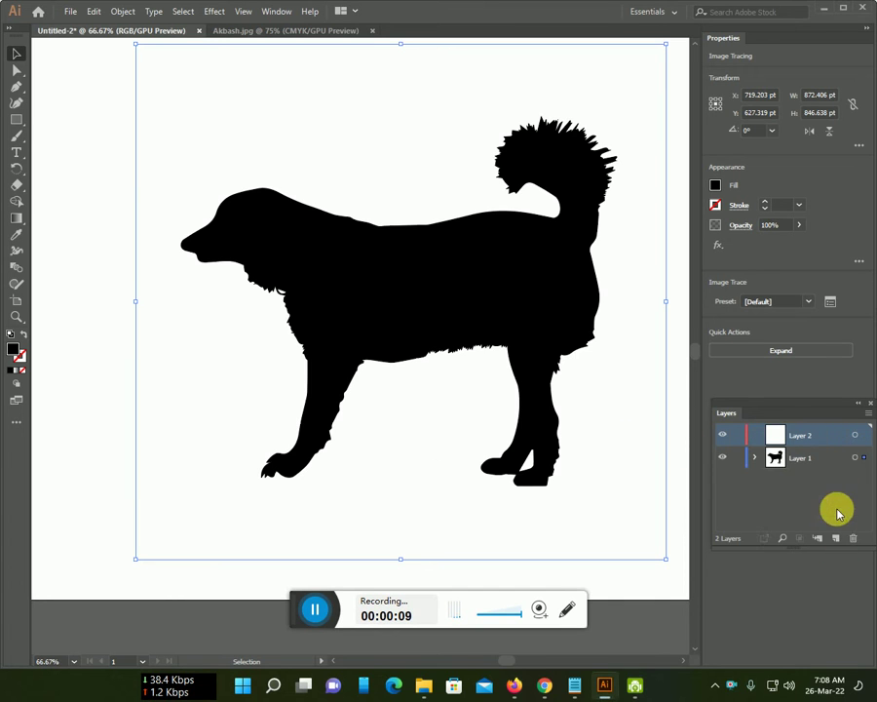
pyautogui.click(817, 458)
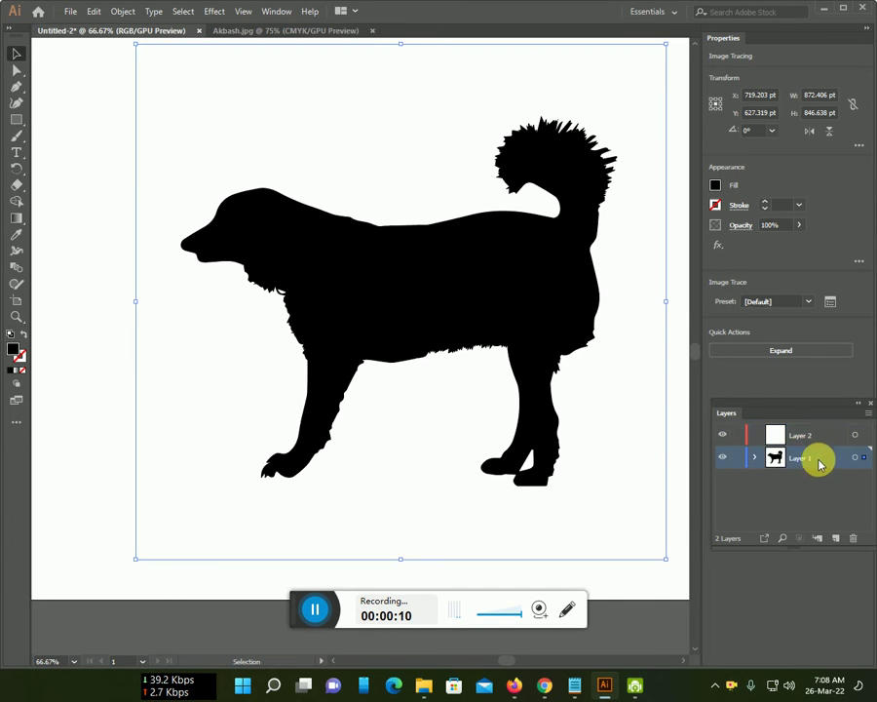
pyautogui.click(799, 225)
pyautogui.click(772, 243)
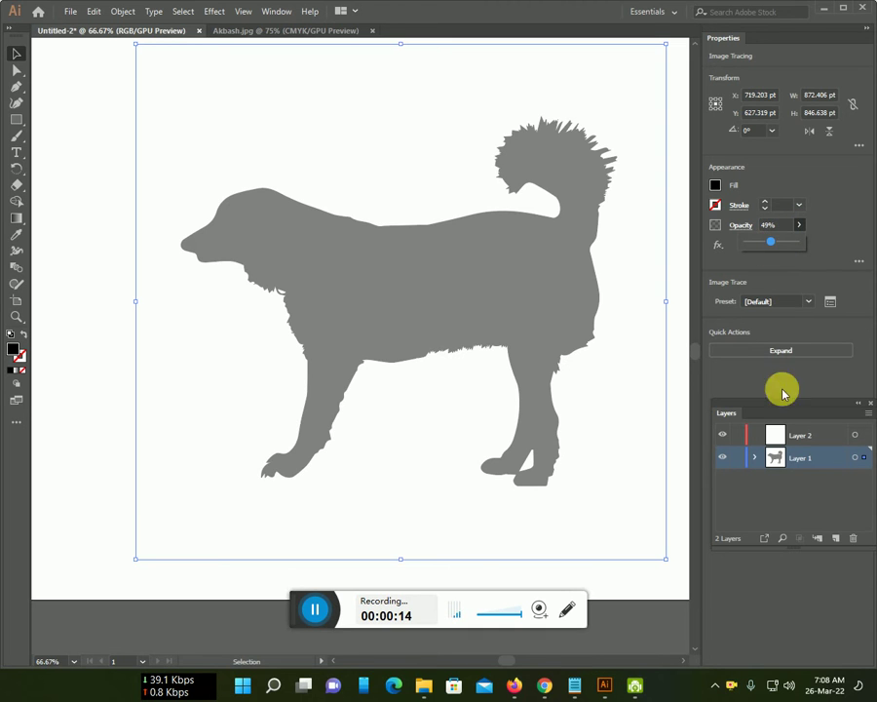
pyautogui.click(736, 456)
pyautogui.click(811, 440)
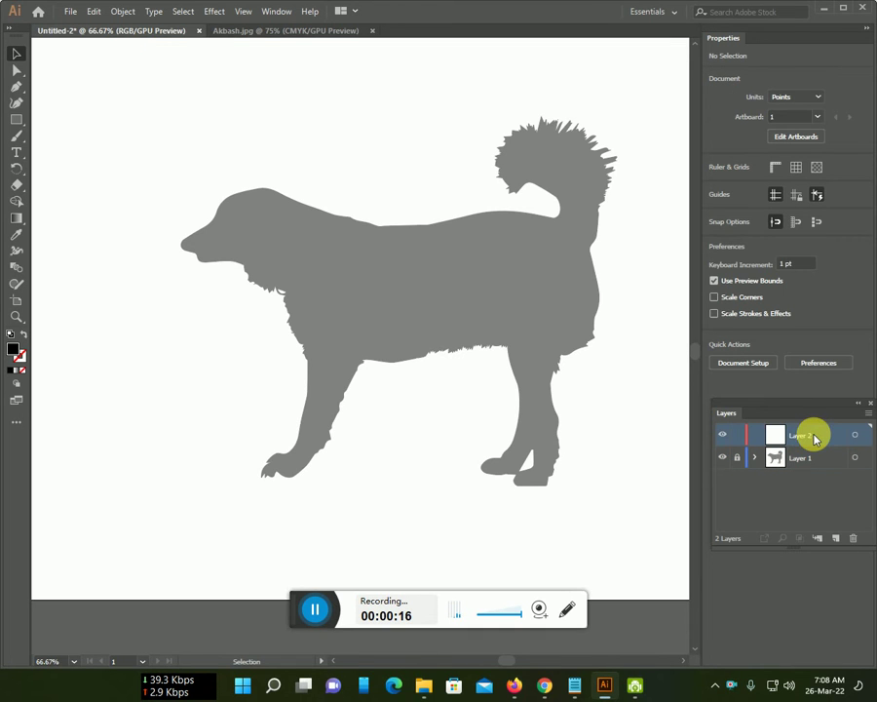
# - Switch to the Paintbrush with a black 1 pt, 3 pt. Round brush stroke
pyautogui.press('b')
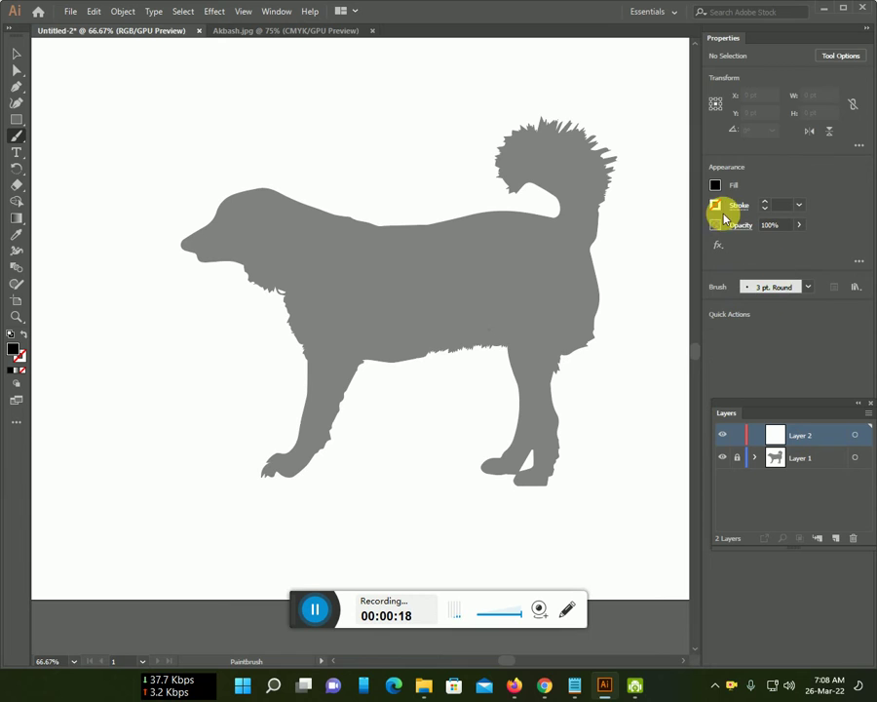
pyautogui.click(715, 207)
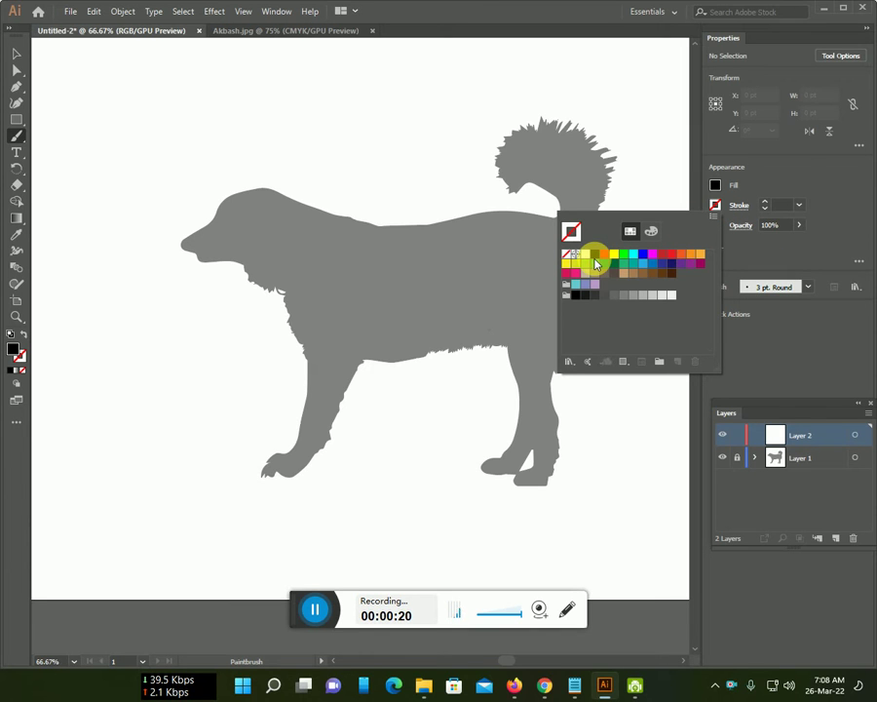
pyautogui.click(595, 293)
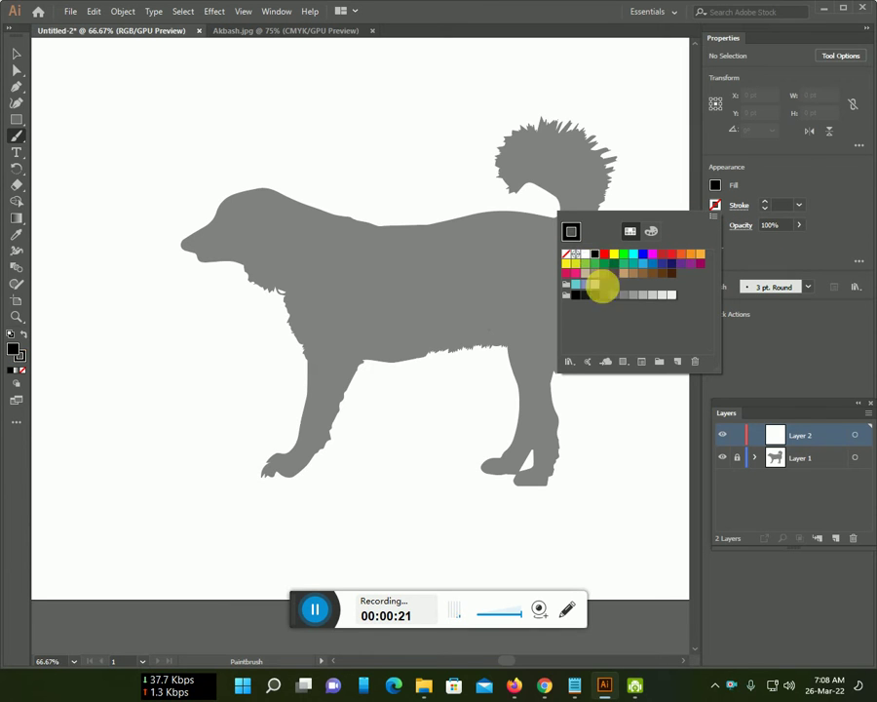
pyautogui.click(783, 341)
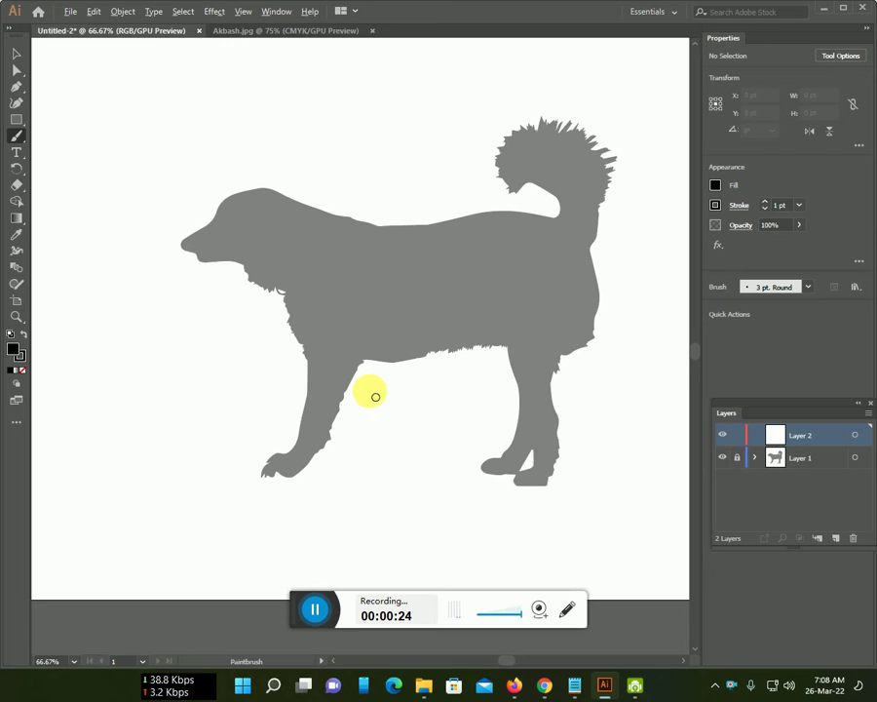
pyautogui.scroll(2, 373, 394)
pyautogui.press('space')
# - Zoom to 300% on the head and brush from the nose tip along the lower jaw
pyautogui.moveTo(329, 321); pyautogui.dragTo(534, 485)
pyautogui.scroll(1, 405, 399)
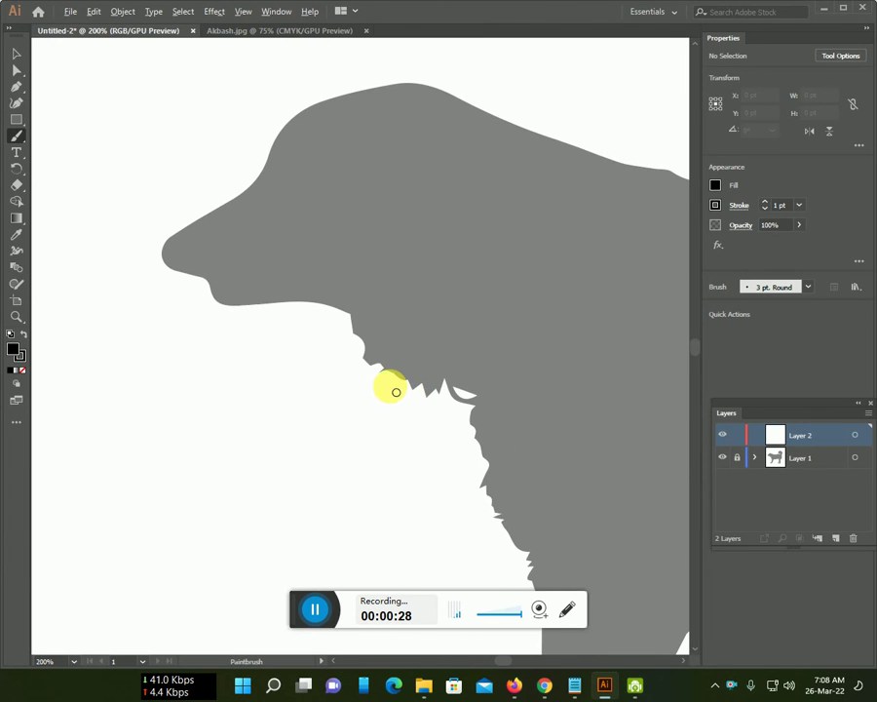
pyautogui.scroll(1, 406, 400)
pyautogui.moveTo(340, 302); pyautogui.dragTo(460, 404)
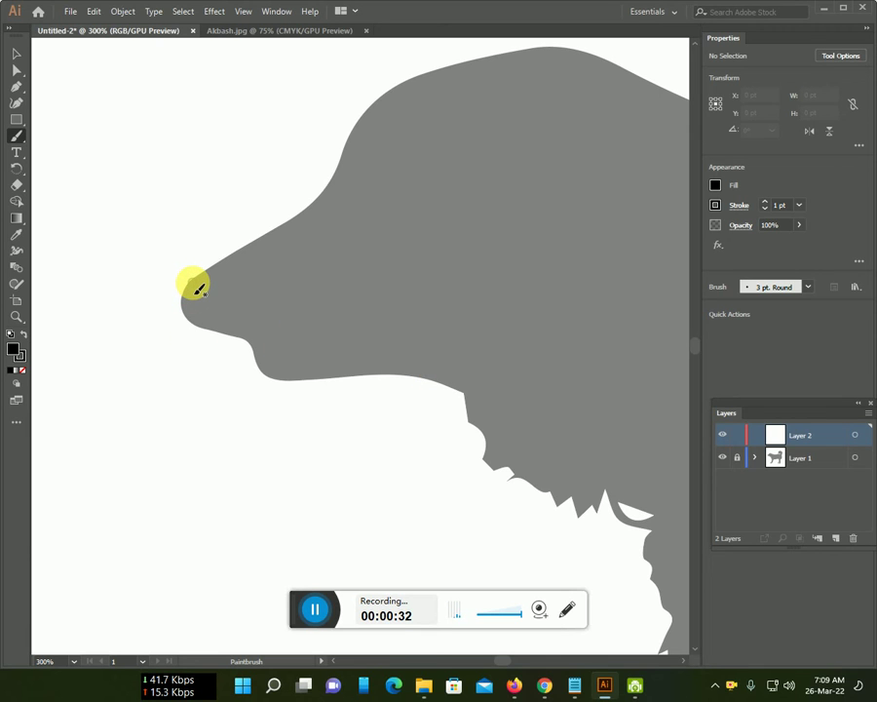
pyautogui.moveTo(198, 288); pyautogui.dragTo(192, 298)
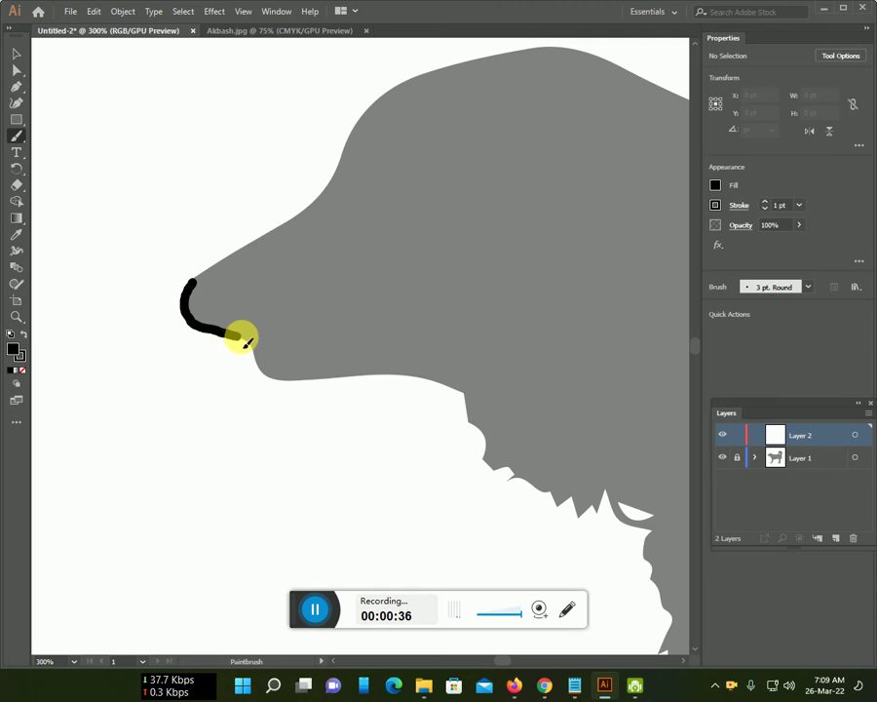
pyautogui.moveTo(286, 382); pyautogui.dragTo(432, 379)
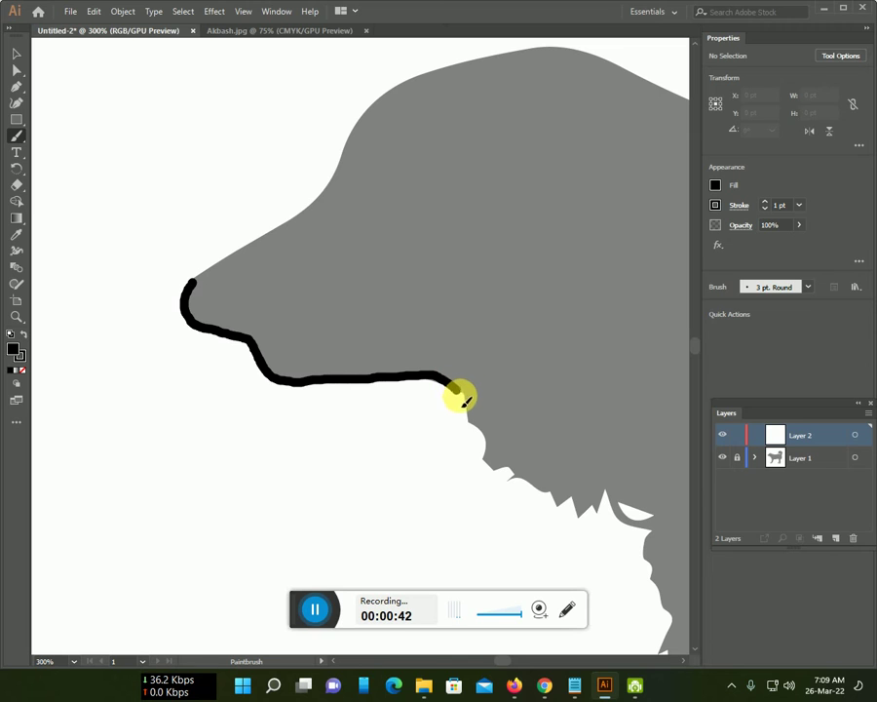
# - Continue the black stroke down the throat and along the ragged chest fur
pyautogui.moveTo(487, 442); pyautogui.dragTo(492, 457)
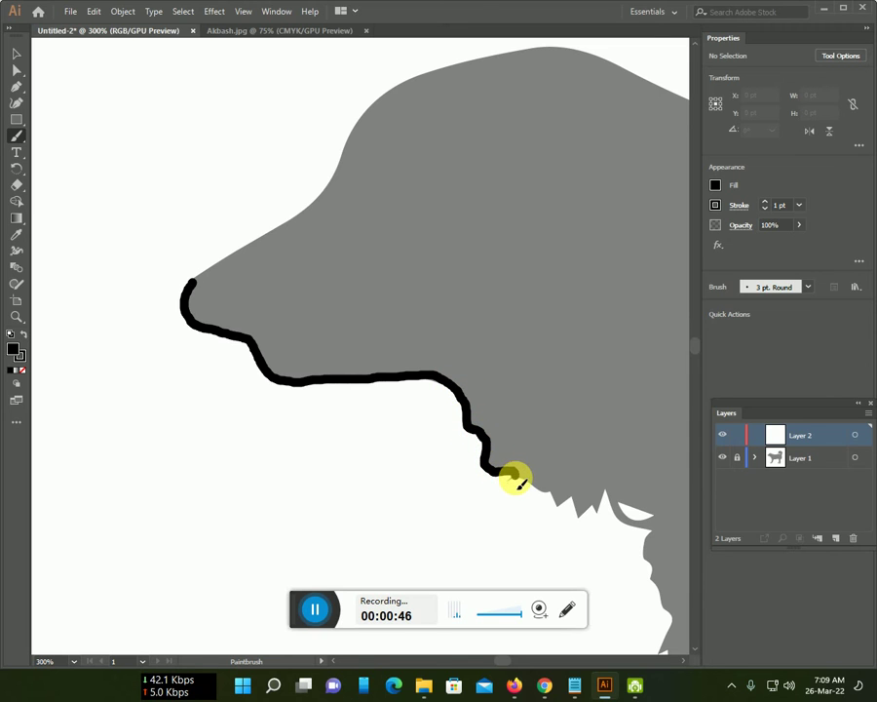
pyautogui.moveTo(514, 483); pyautogui.dragTo(574, 503)
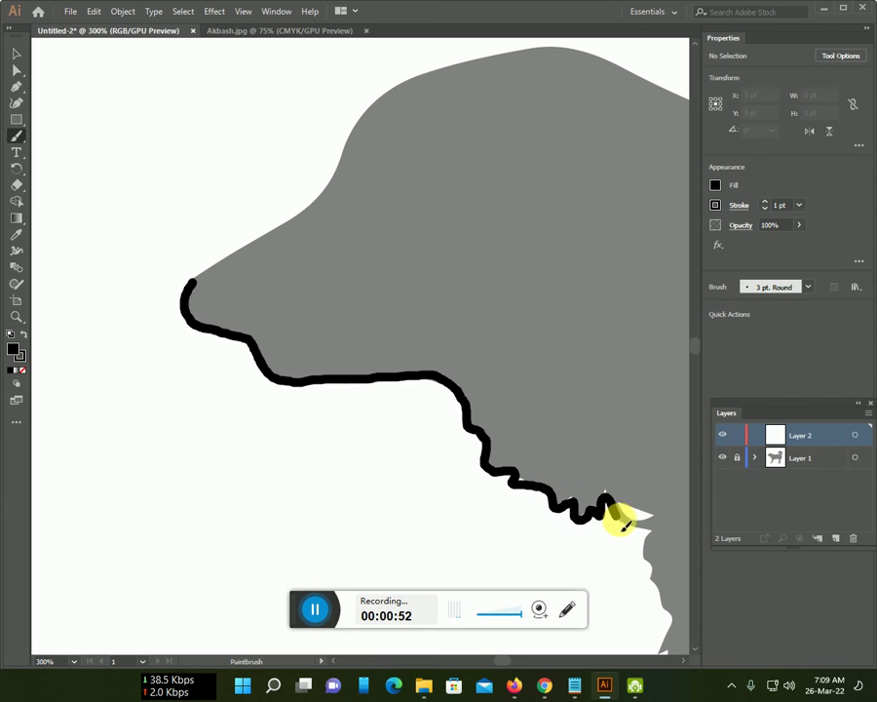
pyautogui.moveTo(635, 528)
pyautogui.mouseDown()
pyautogui.moveTo(655, 528)
pyautogui.moveTo(650, 555)
pyautogui.mouseUp()
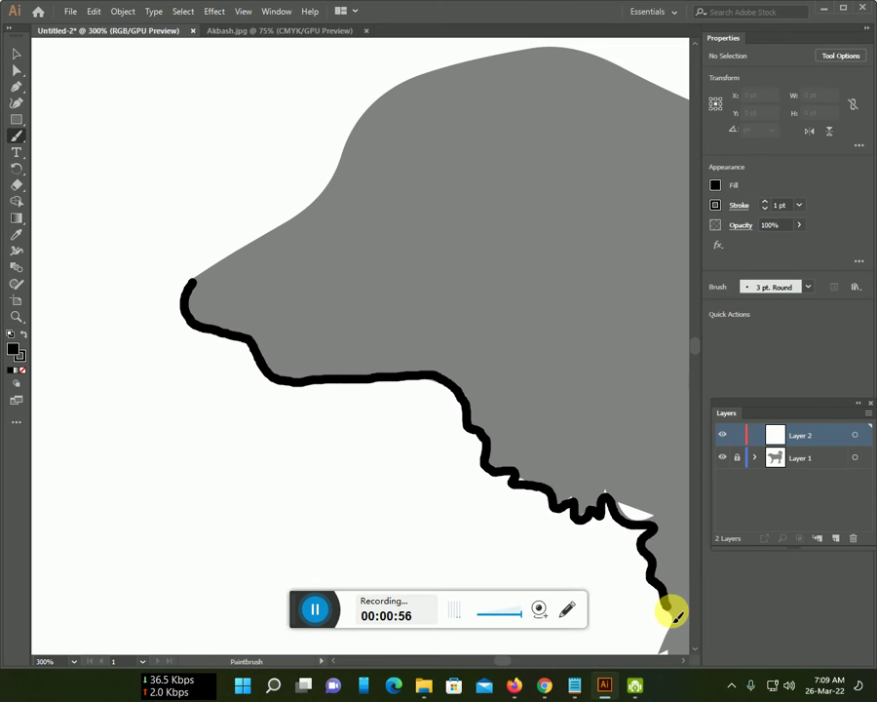
pyautogui.moveTo(679, 629)
pyautogui.mouseDown()
pyautogui.moveTo(497, 399)
pyautogui.moveTo(436, 249)
pyautogui.mouseUp()
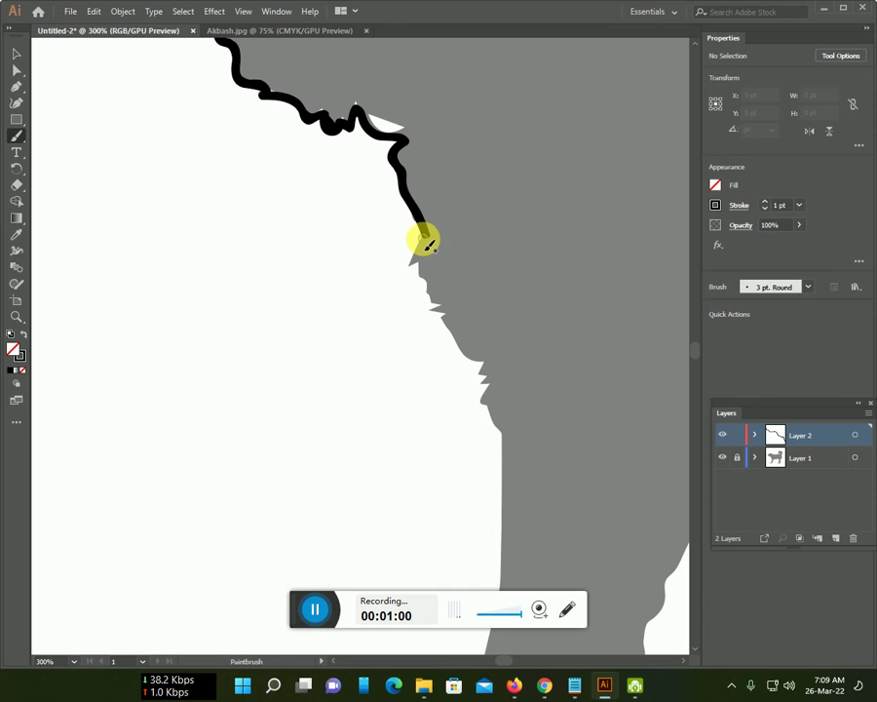
# - Extend the outline down the chest and along the front leg's edge
pyautogui.moveTo(425, 248)
pyautogui.mouseDown()
pyautogui.moveTo(416, 262)
pyautogui.moveTo(490, 382)
pyautogui.moveTo(515, 460)
pyautogui.moveTo(519, 553)
pyautogui.moveTo(503, 597)
pyautogui.mouseUp()
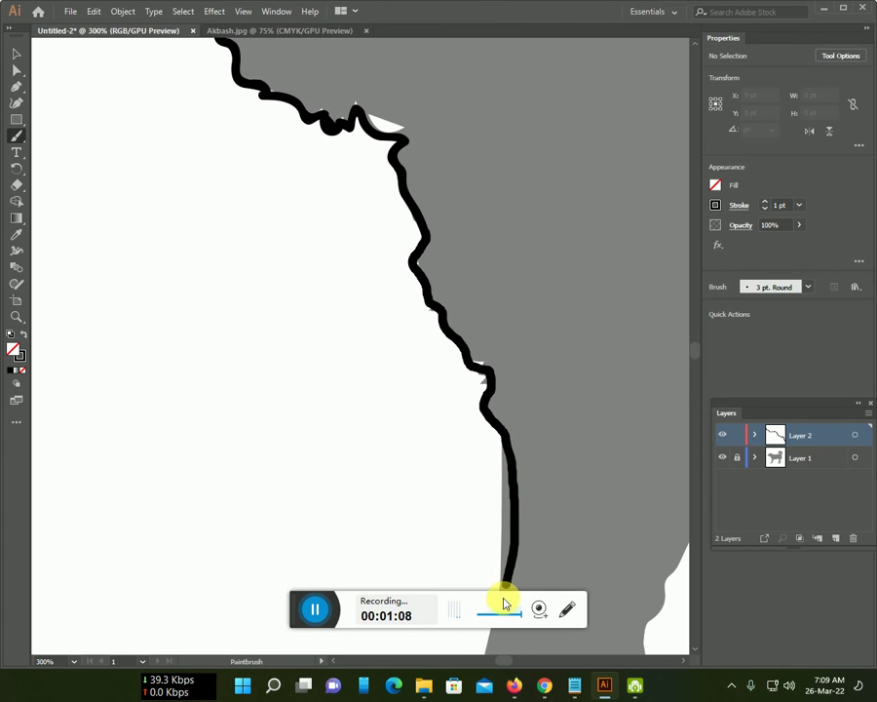
pyautogui.moveTo(525, 557); pyautogui.dragTo(498, 171)
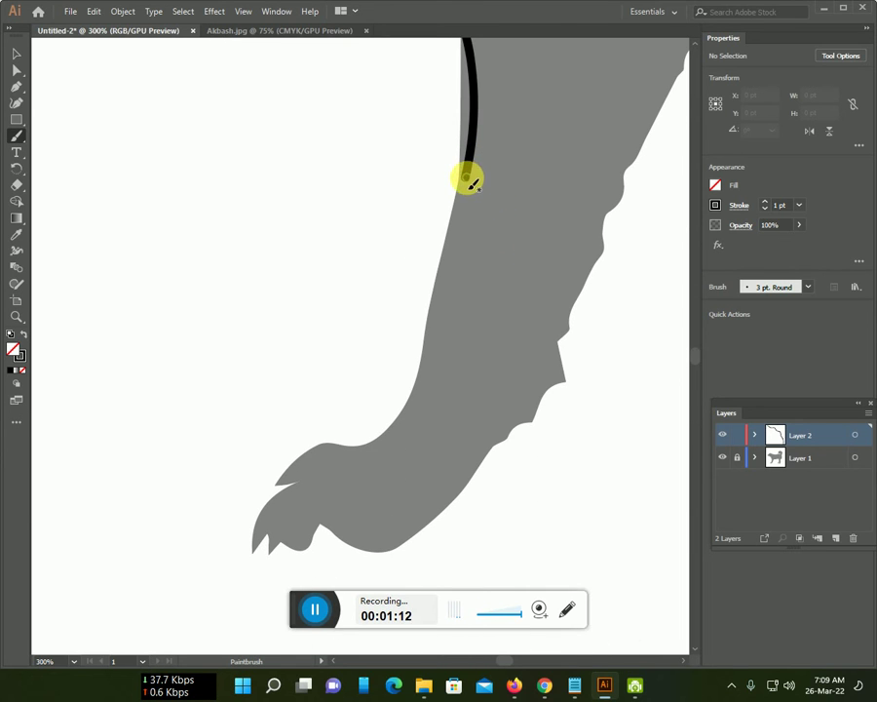
pyautogui.moveTo(468, 180)
pyautogui.mouseDown()
pyautogui.moveTo(417, 392)
pyautogui.moveTo(377, 444)
pyautogui.moveTo(526, 372)
pyautogui.moveTo(672, 323)
pyautogui.mouseUp()
# - Brush along the fur edge, under the front paw, and up the leg's right edge
pyautogui.moveTo(567, 352)
pyautogui.mouseDown()
pyautogui.moveTo(606, 312)
pyautogui.moveTo(631, 320)
pyautogui.mouseUp()
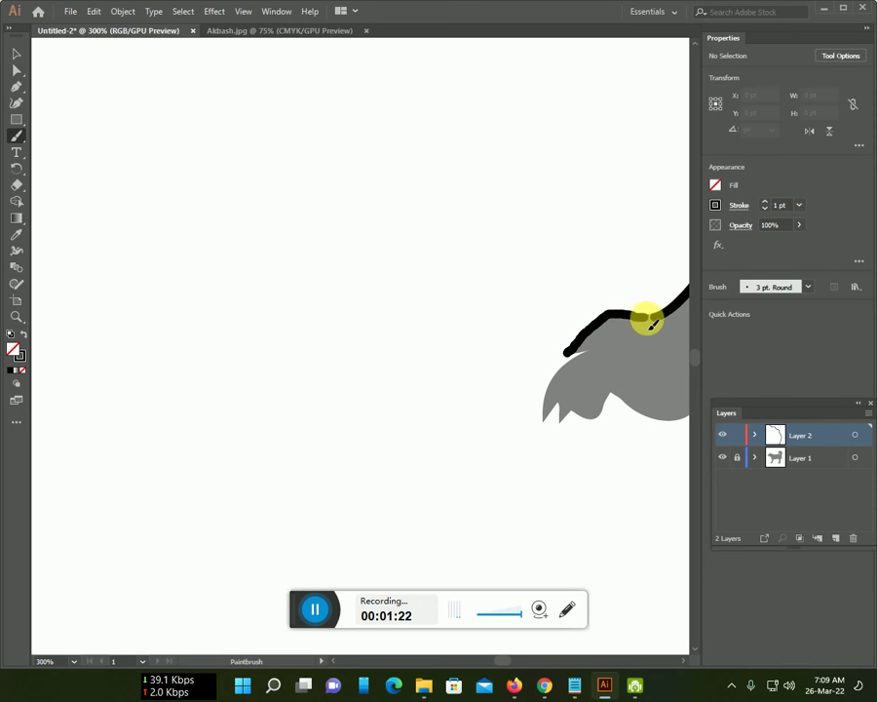
pyautogui.moveTo(566, 358)
pyautogui.mouseDown()
pyautogui.moveTo(553, 371)
pyautogui.moveTo(548, 413)
pyautogui.moveTo(604, 412)
pyautogui.moveTo(624, 402)
pyautogui.moveTo(653, 419)
pyautogui.moveTo(676, 419)
pyautogui.moveTo(263, 359)
pyautogui.mouseUp()
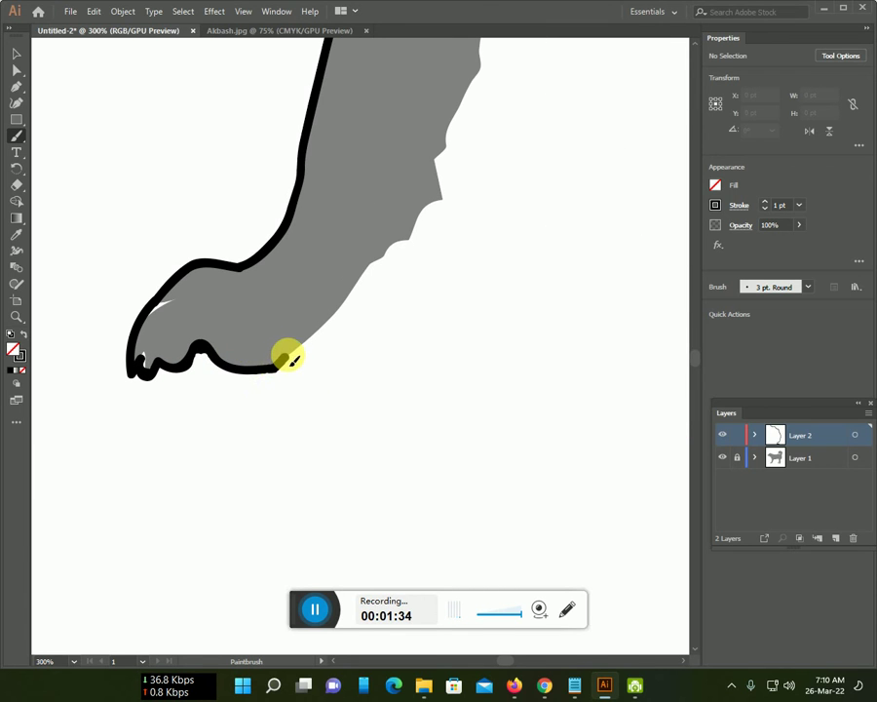
pyautogui.moveTo(302, 351)
pyautogui.mouseDown()
pyautogui.moveTo(363, 278)
pyautogui.moveTo(422, 227)
pyautogui.mouseUp()
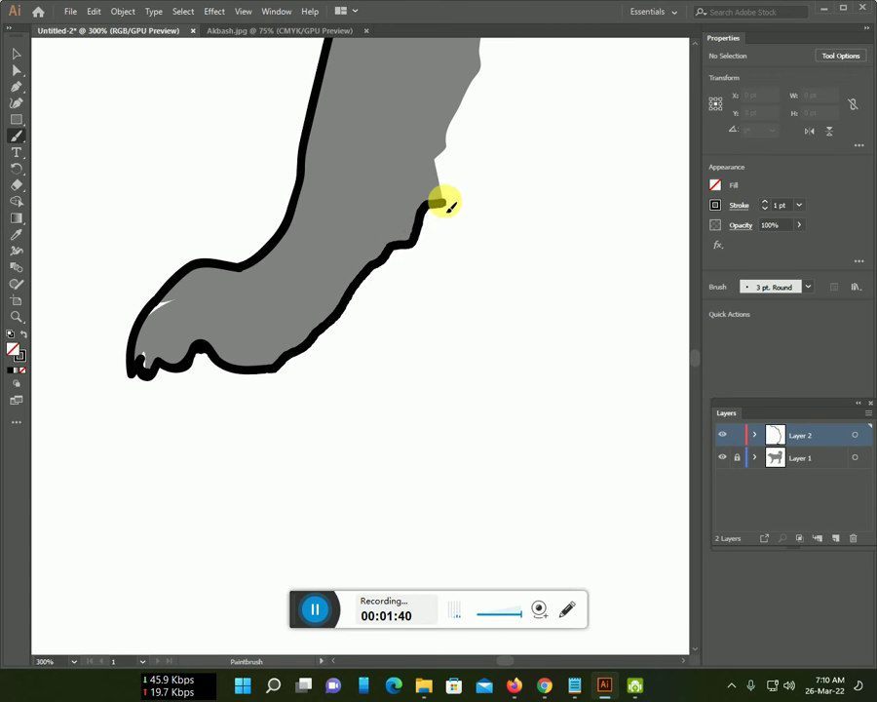
pyautogui.moveTo(446, 186); pyautogui.dragTo(440, 166)
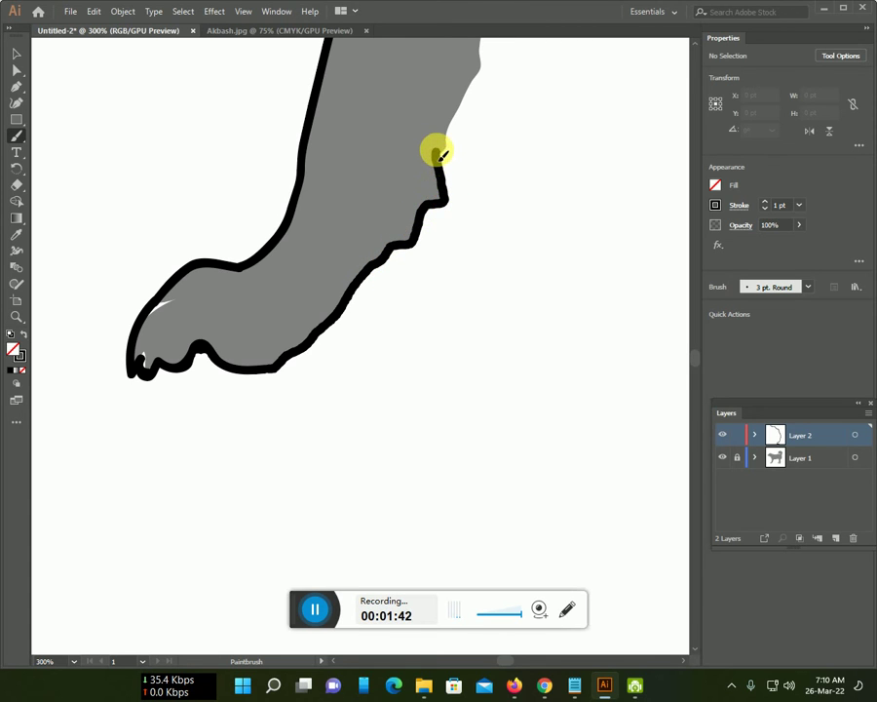
pyautogui.moveTo(455, 125); pyautogui.dragTo(470, 97)
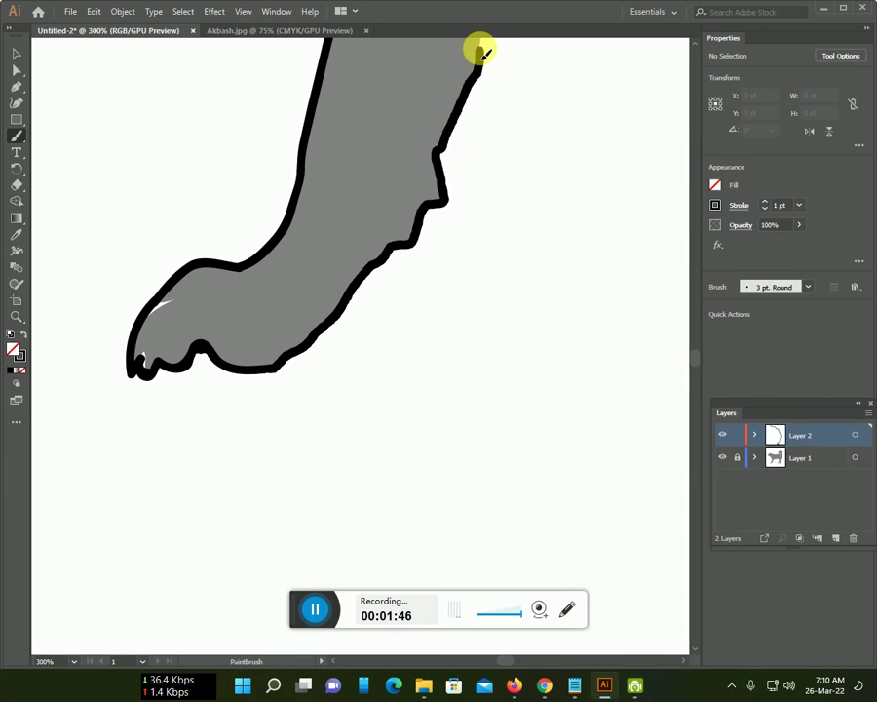
pyautogui.moveTo(476, 64)
pyautogui.mouseDown()
pyautogui.moveTo(409, 283)
pyautogui.moveTo(365, 341)
pyautogui.moveTo(347, 346)
pyautogui.moveTo(443, 179)
pyautogui.mouseUp()
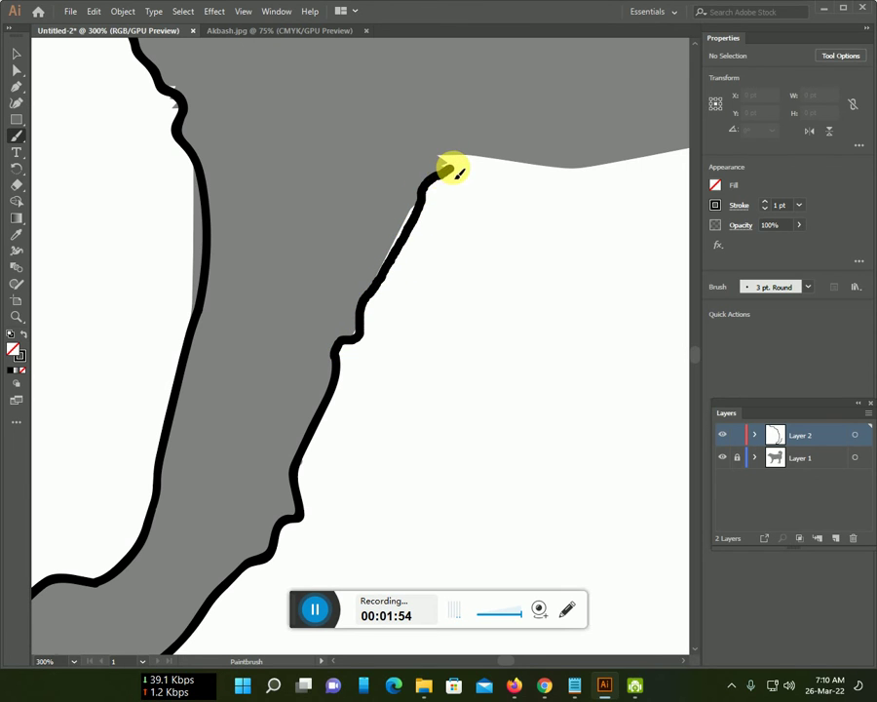
# - Brush along the belly's jagged underside and down the next leg's front edge
pyautogui.moveTo(466, 160)
pyautogui.mouseDown()
pyautogui.moveTo(573, 165)
pyautogui.moveTo(672, 156)
pyautogui.moveTo(655, 150)
pyautogui.moveTo(246, 244)
pyautogui.moveTo(251, 255)
pyautogui.moveTo(312, 219)
pyautogui.moveTo(376, 218)
pyautogui.moveTo(395, 203)
pyautogui.moveTo(403, 230)
pyautogui.moveTo(468, 202)
pyautogui.moveTo(490, 217)
pyautogui.moveTo(532, 202)
pyautogui.moveTo(632, 195)
pyautogui.moveTo(653, 200)
pyautogui.moveTo(683, 250)
pyautogui.moveTo(695, 297)
pyautogui.moveTo(401, 204)
pyautogui.mouseUp()
pyautogui.moveTo(426, 520)
pyautogui.mouseDown()
pyautogui.moveTo(456, 388)
pyautogui.moveTo(458, 313)
pyautogui.moveTo(437, 212)
pyautogui.mouseUp()
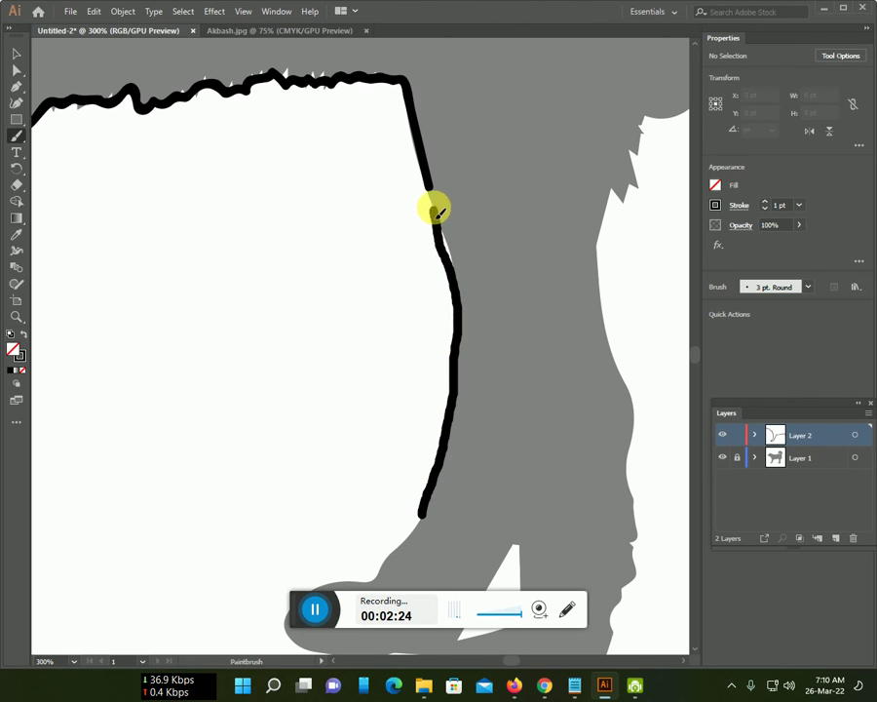
pyautogui.scroll(-2, 439, 243)
pyautogui.scroll(-4, 438, 307)
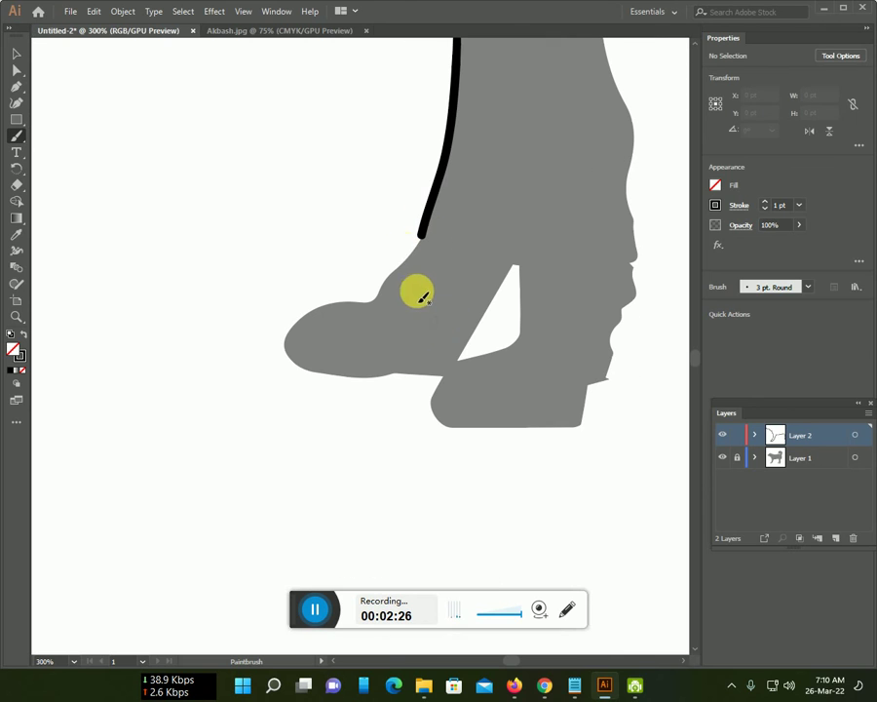
# - Outline the hind foot, its inner white gap, and up the leg's back edge
pyautogui.moveTo(421, 239)
pyautogui.mouseDown()
pyautogui.moveTo(405, 268)
pyautogui.moveTo(369, 300)
pyautogui.moveTo(318, 315)
pyautogui.moveTo(288, 343)
pyautogui.moveTo(296, 371)
pyautogui.moveTo(438, 381)
pyautogui.moveTo(431, 405)
pyautogui.moveTo(470, 435)
pyautogui.moveTo(573, 435)
pyautogui.moveTo(594, 413)
pyautogui.moveTo(587, 392)
pyautogui.moveTo(610, 378)
pyautogui.moveTo(632, 309)
pyautogui.moveTo(631, 145)
pyautogui.moveTo(596, 35)
pyautogui.mouseUp()
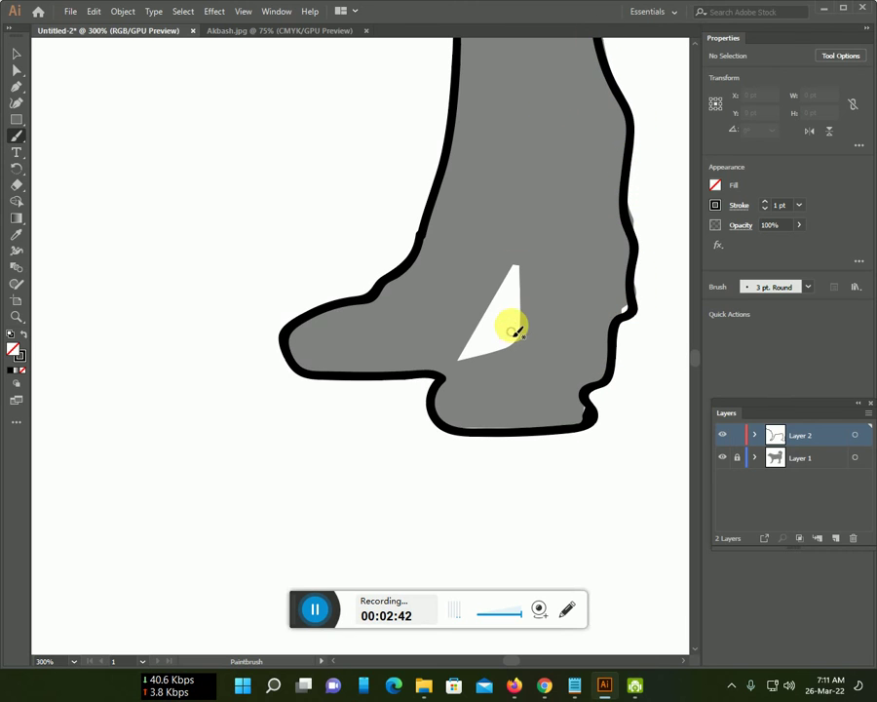
pyautogui.moveTo(515, 263)
pyautogui.mouseDown()
pyautogui.moveTo(462, 354)
pyautogui.moveTo(505, 346)
pyautogui.moveTo(518, 313)
pyautogui.moveTo(517, 260)
pyautogui.mouseUp()
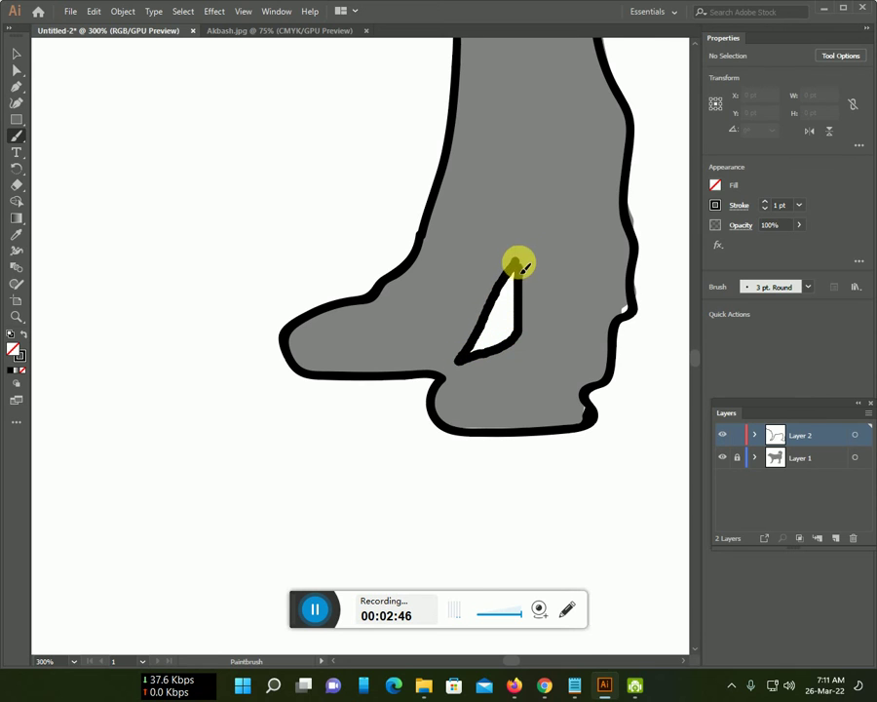
pyautogui.scroll(1, 565, 298)
pyautogui.scroll(4, 645, 329)
pyautogui.moveTo(601, 288)
pyautogui.mouseDown()
pyautogui.moveTo(602, 171)
pyautogui.moveTo(633, 147)
pyautogui.moveTo(646, 87)
pyautogui.moveTo(688, 76)
pyautogui.moveTo(552, 189)
pyautogui.moveTo(295, 284)
pyautogui.moveTo(372, 248)
pyautogui.moveTo(406, 209)
pyautogui.moveTo(429, 45)
pyautogui.mouseUp()
# - Carry the outline up the hindquarters' rear edge and zigzag along the tail's right side
pyautogui.moveTo(423, 123)
pyautogui.mouseDown()
pyautogui.moveTo(467, 337)
pyautogui.moveTo(458, 543)
pyautogui.mouseUp()
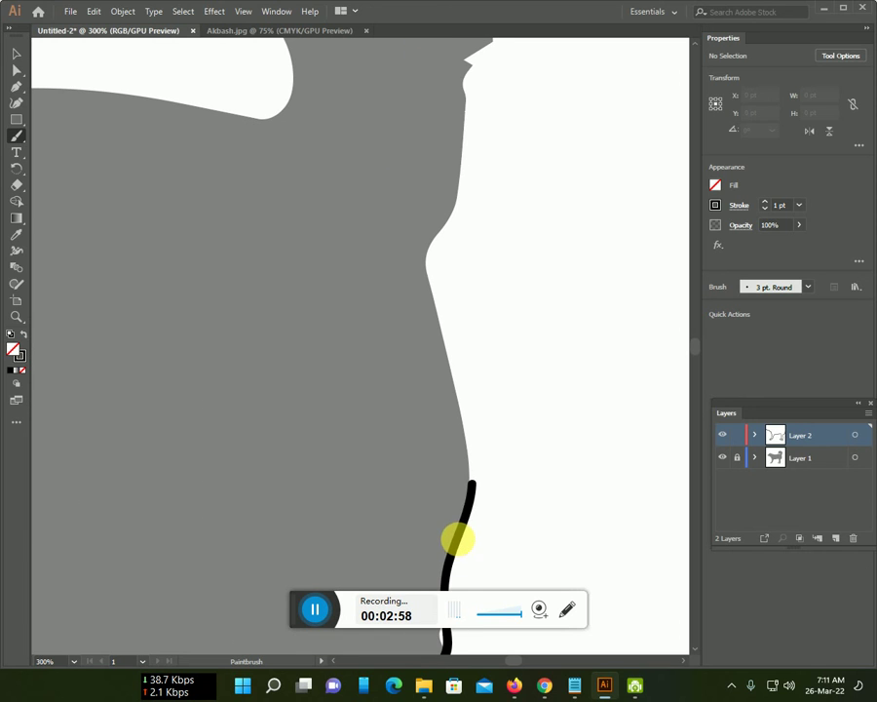
pyautogui.moveTo(474, 487)
pyautogui.mouseDown()
pyautogui.moveTo(435, 259)
pyautogui.moveTo(451, 222)
pyautogui.moveTo(474, 55)
pyautogui.moveTo(490, 42)
pyautogui.mouseUp()
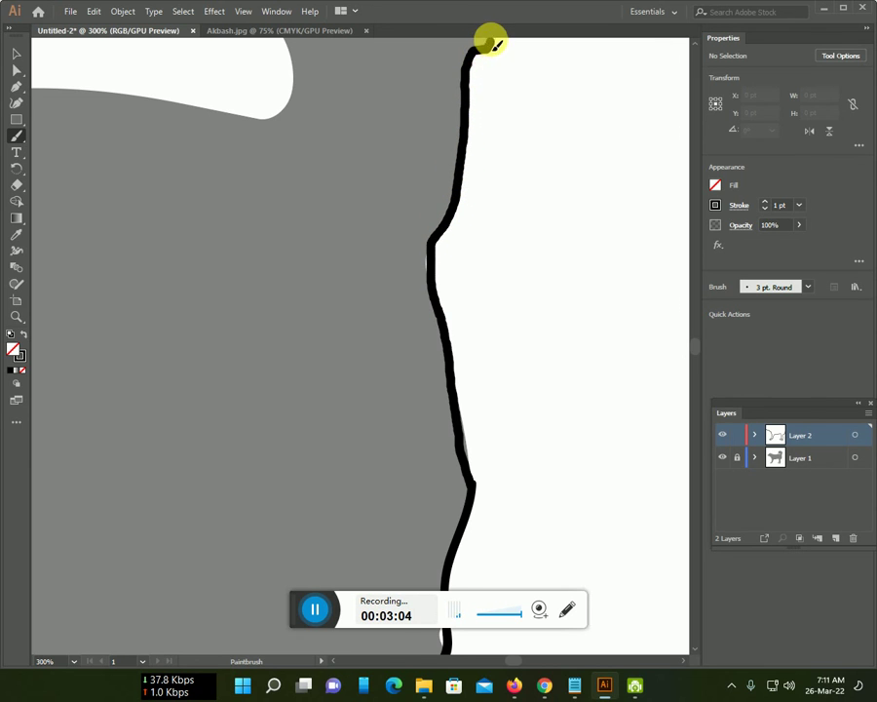
pyautogui.moveTo(370, 131); pyautogui.dragTo(310, 450)
pyautogui.moveTo(409, 370)
pyautogui.mouseDown()
pyautogui.moveTo(428, 329)
pyautogui.moveTo(435, 270)
pyautogui.moveTo(458, 244)
pyautogui.moveTo(421, 229)
pyautogui.moveTo(432, 206)
pyautogui.moveTo(480, 190)
pyautogui.moveTo(419, 176)
pyautogui.moveTo(447, 148)
pyautogui.moveTo(355, 141)
pyautogui.moveTo(386, 121)
pyautogui.moveTo(358, 102)
pyautogui.moveTo(366, 78)
pyautogui.moveTo(338, 94)
pyautogui.moveTo(326, 55)
pyautogui.moveTo(310, 57)
pyautogui.mouseUp()
pyautogui.moveTo(308, 88); pyautogui.dragTo(464, 338)
pyautogui.moveTo(462, 284)
pyautogui.mouseDown()
pyautogui.moveTo(425, 315)
pyautogui.moveTo(428, 290)
pyautogui.moveTo(403, 329)
pyautogui.moveTo(381, 317)
pyautogui.moveTo(368, 287)
pyautogui.mouseUp()
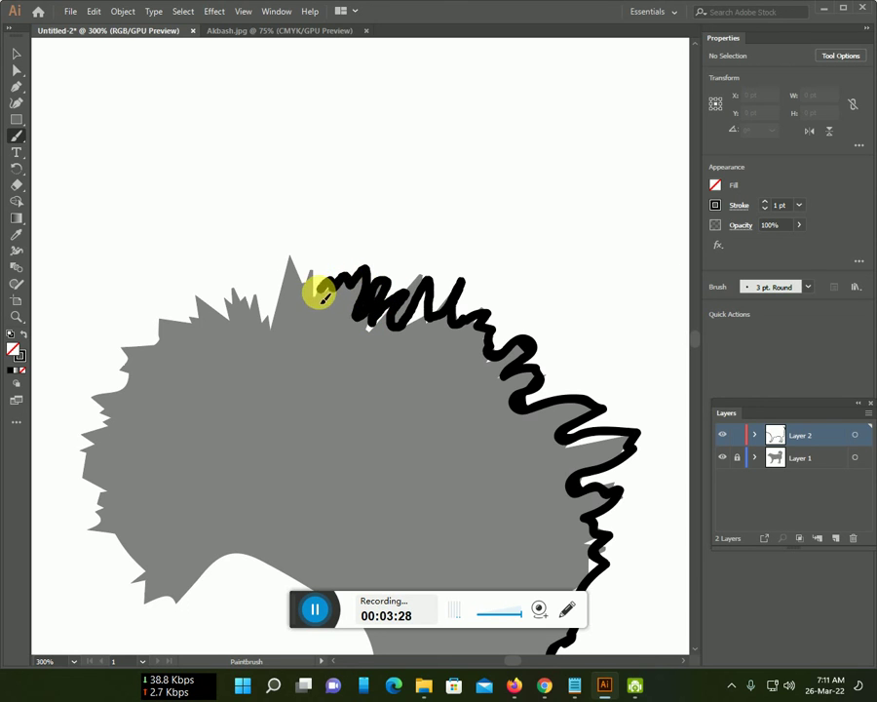
# - Trace across the tail's top, around its left tip and underside, then along the back
pyautogui.moveTo(308, 283)
pyautogui.mouseDown()
pyautogui.moveTo(290, 258)
pyautogui.moveTo(274, 313)
pyautogui.moveTo(254, 313)
pyautogui.moveTo(234, 295)
pyautogui.moveTo(173, 331)
pyautogui.mouseUp()
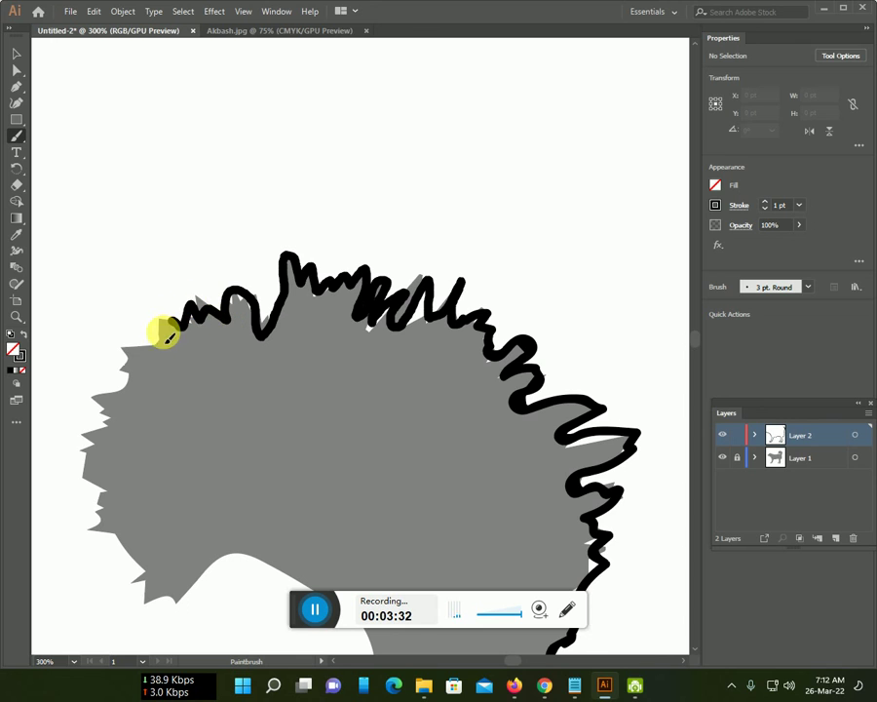
pyautogui.moveTo(123, 366)
pyautogui.mouseDown()
pyautogui.moveTo(122, 385)
pyautogui.moveTo(68, 456)
pyautogui.mouseUp()
pyautogui.moveTo(111, 545)
pyautogui.mouseDown()
pyautogui.moveTo(147, 613)
pyautogui.moveTo(179, 581)
pyautogui.moveTo(285, 566)
pyautogui.mouseUp()
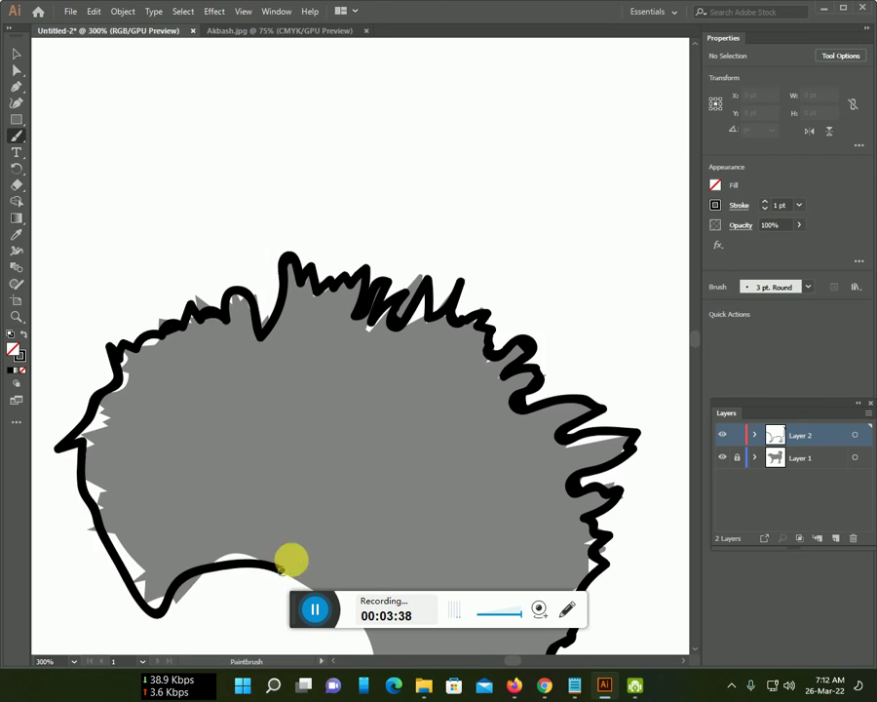
pyautogui.scroll(-5, 286, 566)
pyautogui.moveTo(292, 381)
pyautogui.mouseDown()
pyautogui.moveTo(364, 427)
pyautogui.moveTo(375, 497)
pyautogui.moveTo(80, 492)
pyautogui.moveTo(94, 468)
pyautogui.moveTo(565, 404)
pyautogui.moveTo(366, 444)
pyautogui.moveTo(70, 472)
pyautogui.moveTo(542, 433)
pyautogui.moveTo(366, 400)
pyautogui.moveTo(220, 341)
pyautogui.moveTo(52, 363)
pyautogui.mouseUp()
pyautogui.scroll(-1, 542, 433)
# - Brush along the back and down the forehead to the nose, then zoom out to 66.67%
pyautogui.moveTo(129, 413); pyautogui.dragTo(446, 413)
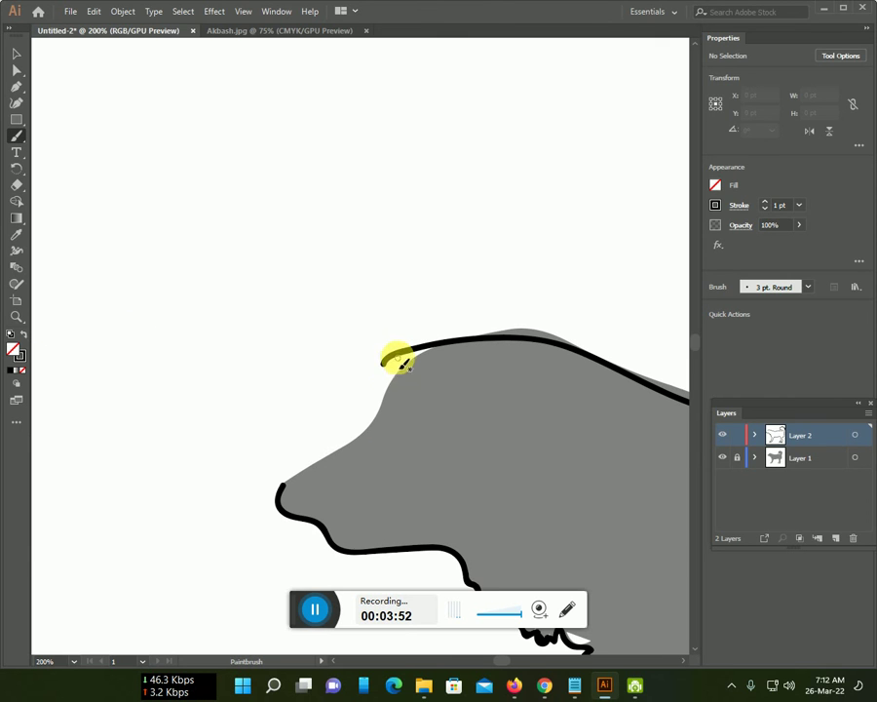
pyautogui.moveTo(387, 361)
pyautogui.mouseDown()
pyautogui.moveTo(376, 395)
pyautogui.moveTo(337, 445)
pyautogui.moveTo(295, 477)
pyautogui.mouseUp()
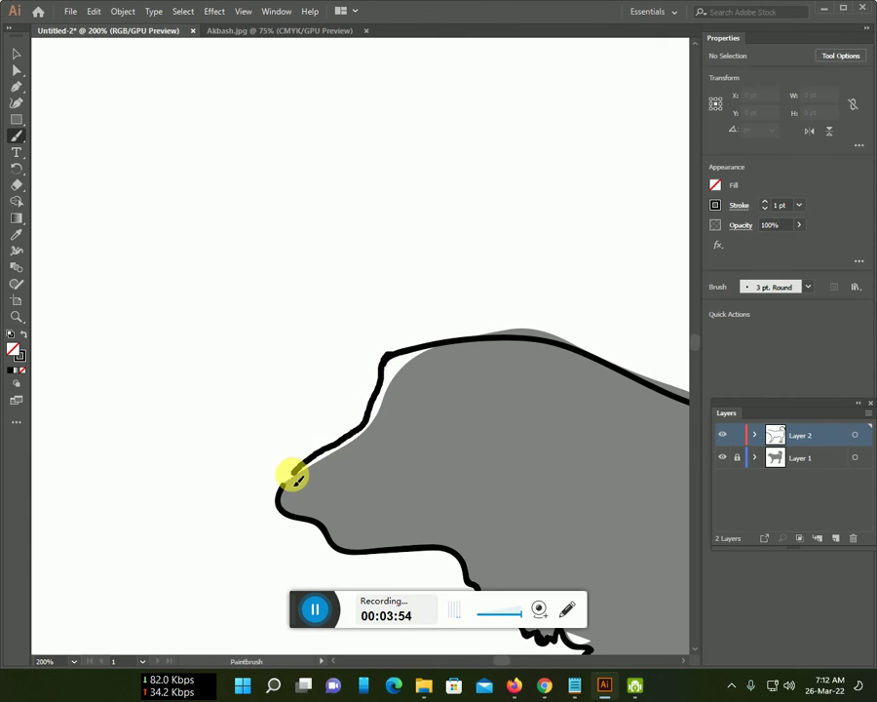
pyautogui.scroll(-2, 659, 447)
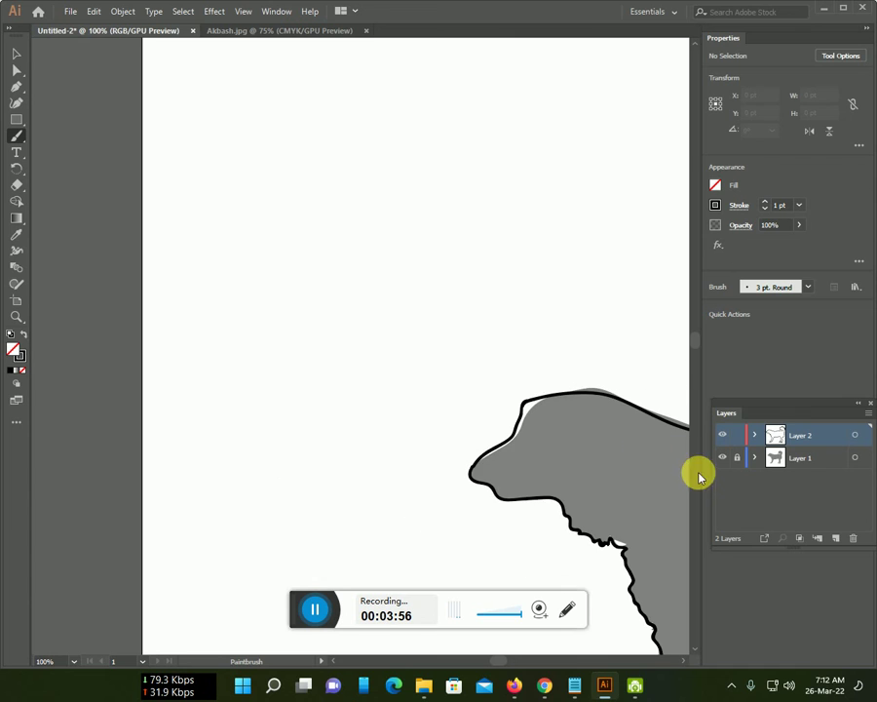
pyautogui.moveTo(607, 487); pyautogui.dragTo(178, 297)
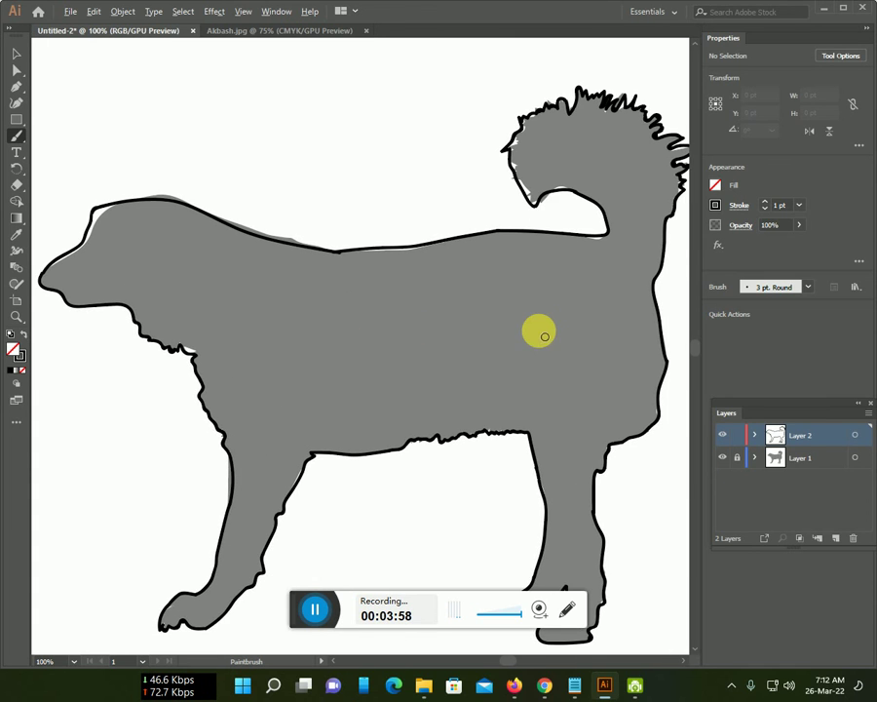
pyautogui.scroll(-1, 544, 336)
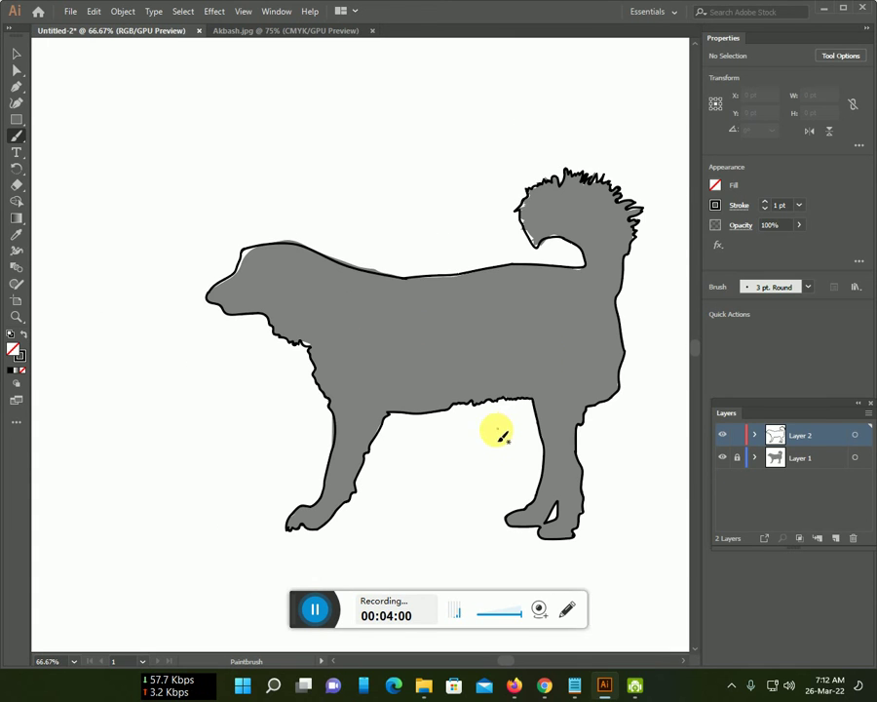